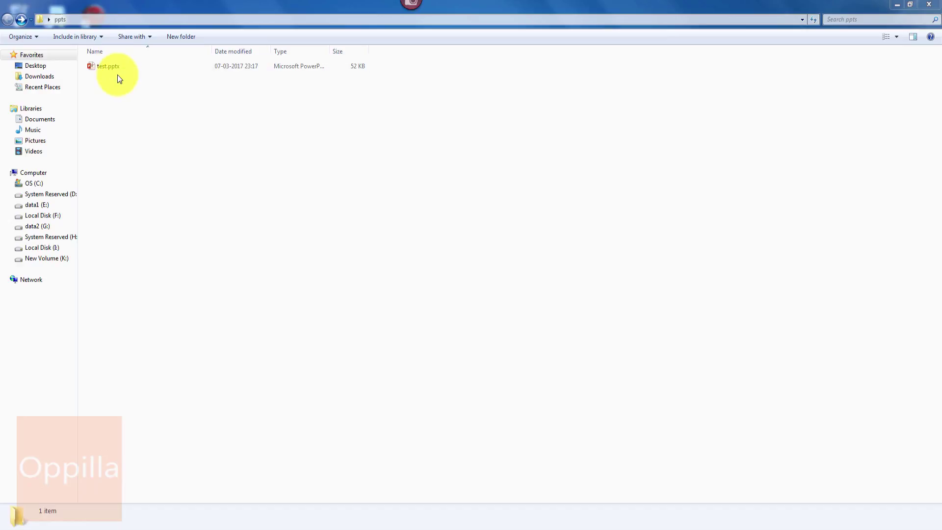
- Open test.pptx and browse its slides down to slide 3, 'Converting PPT to image'
{"action": "double_click", "coordinate": [114, 69]}
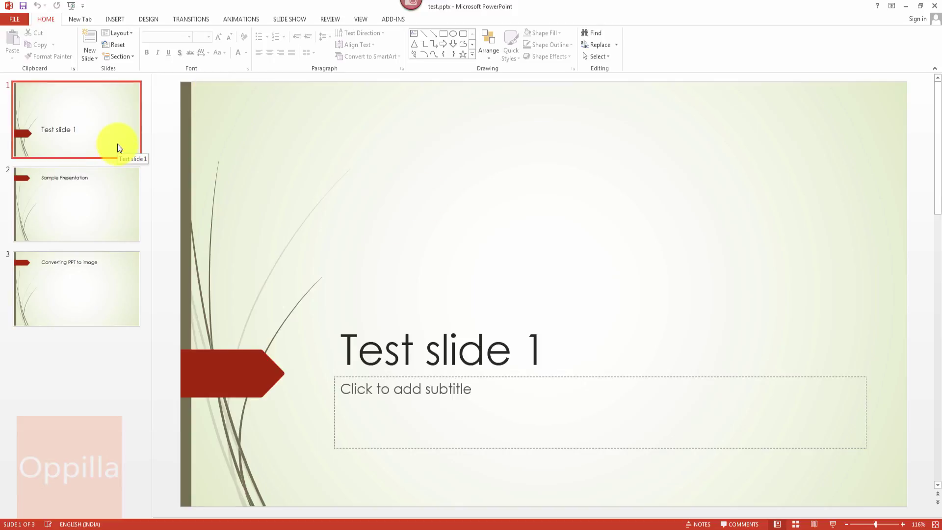
{"action": "left_click", "coordinate": [114, 189]}
{"action": "left_click", "coordinate": [108, 277]}
{"action": "left_click", "coordinate": [105, 227]}
{"action": "left_click", "coordinate": [104, 127]}
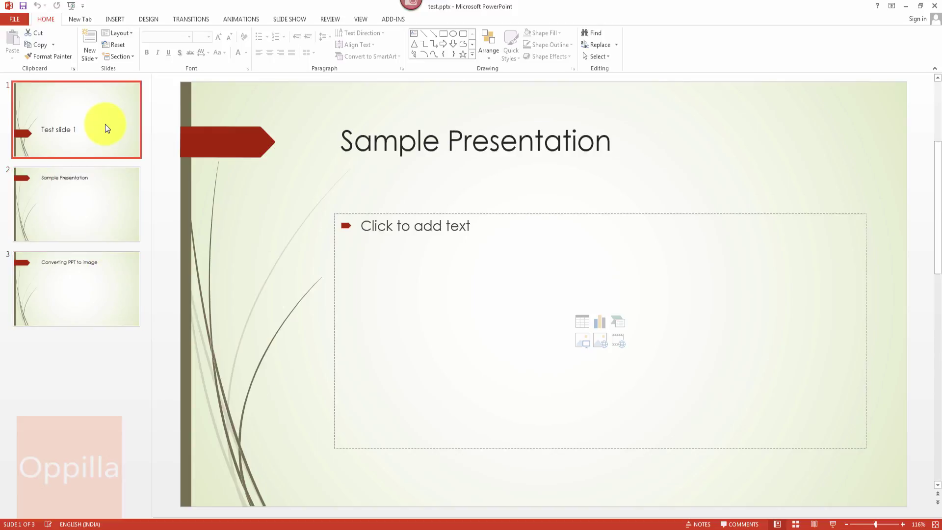
{"action": "left_click", "coordinate": [89, 181]}
{"action": "left_click", "coordinate": [90, 279]}
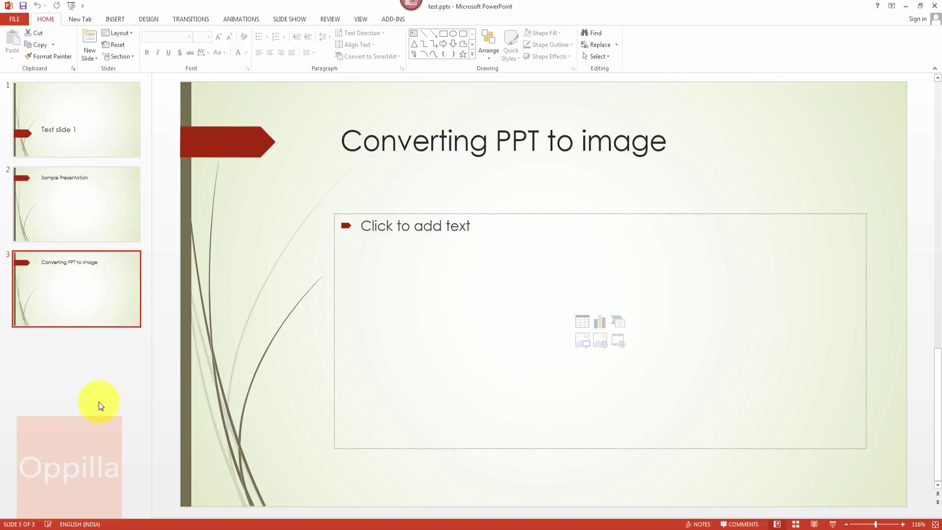
- Move back up through the slides and settle on slide 2, 'Sample Presentation'
{"action": "left_click", "coordinate": [102, 235]}
{"action": "left_click", "coordinate": [103, 149]}
{"action": "left_click", "coordinate": [91, 223]}
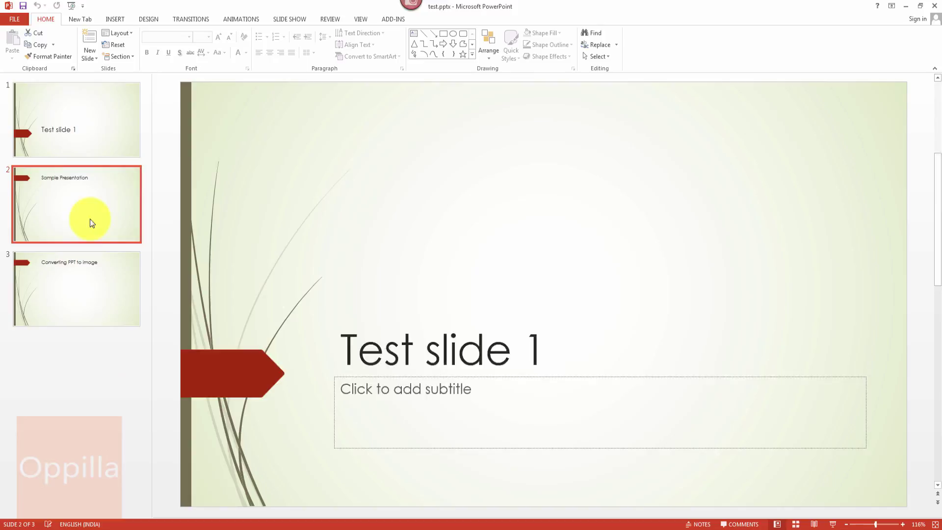
{"action": "left_click", "coordinate": [76, 305]}
{"action": "left_click", "coordinate": [81, 143]}
{"action": "left_click", "coordinate": [81, 225]}
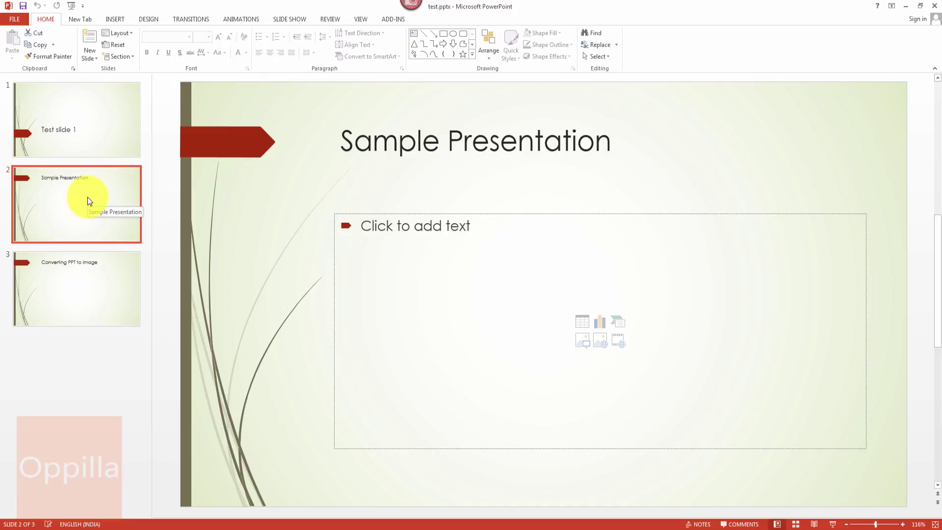
- Choose JPEG File Interchange Format (*.jpg) under File > Export > Change File Type
{"action": "left_click", "coordinate": [13, 20]}
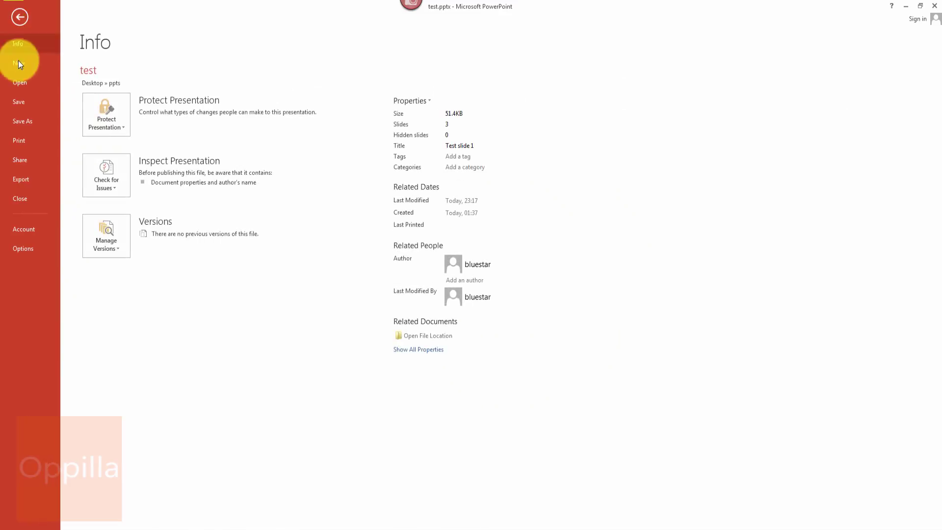
{"action": "left_click", "coordinate": [30, 181]}
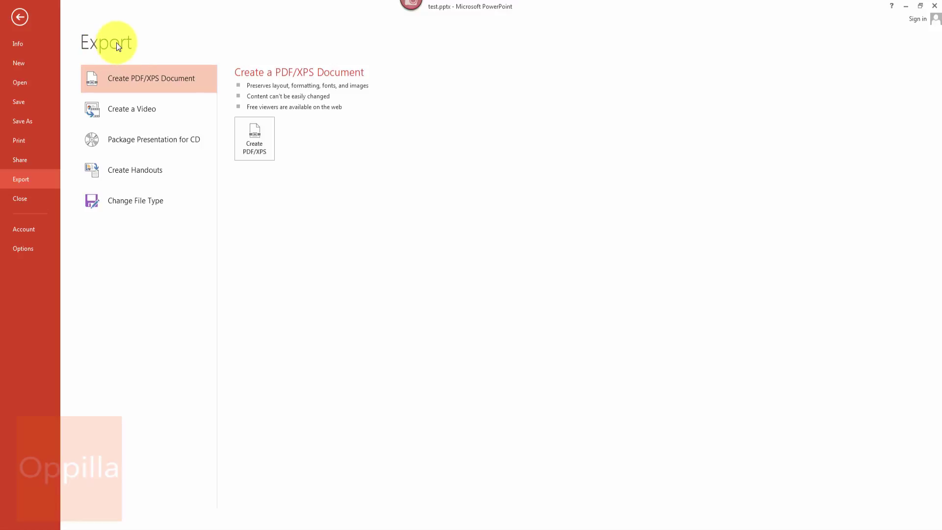
{"action": "left_click", "coordinate": [137, 205]}
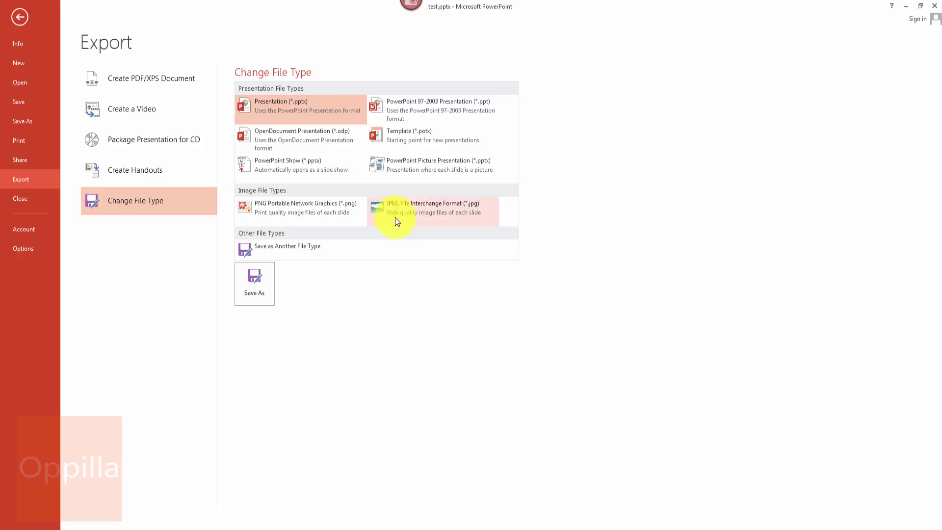
{"action": "left_click", "coordinate": [439, 211]}
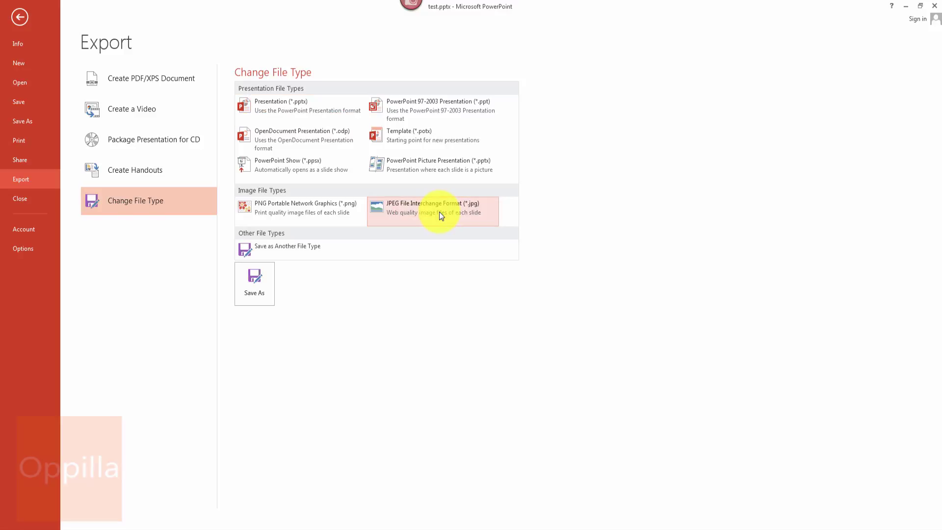
- Save just the current slide as test.jpg in the ppts folder, then switch to that folder
{"action": "left_click", "coordinate": [264, 282]}
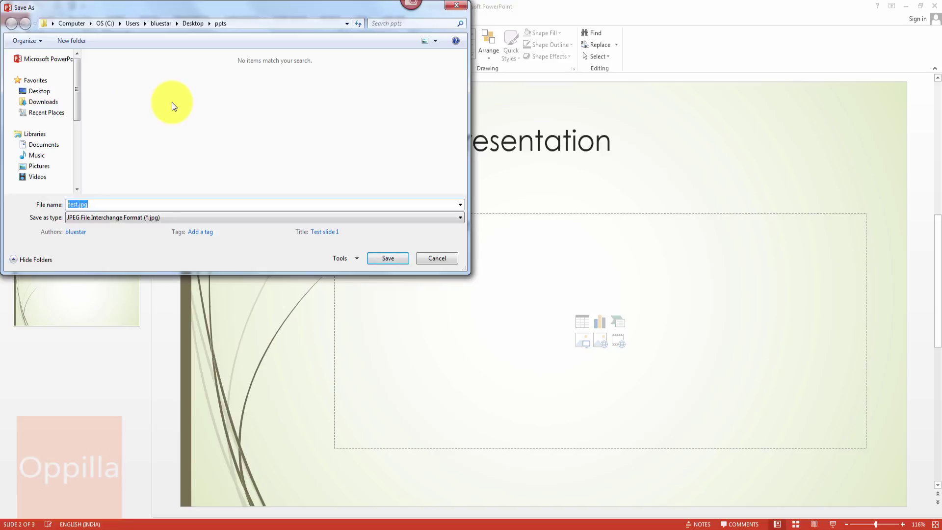
{"action": "left_click", "coordinate": [77, 206]}
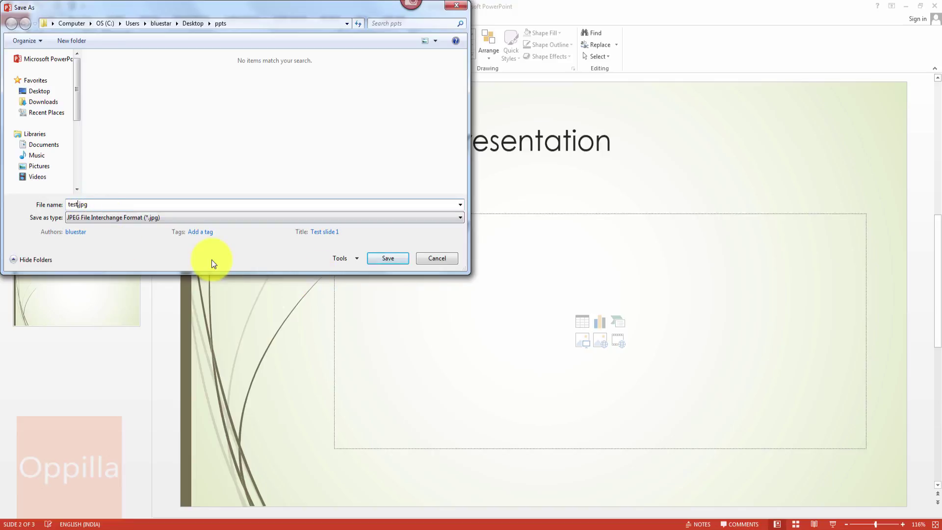
{"action": "left_click", "coordinate": [383, 260]}
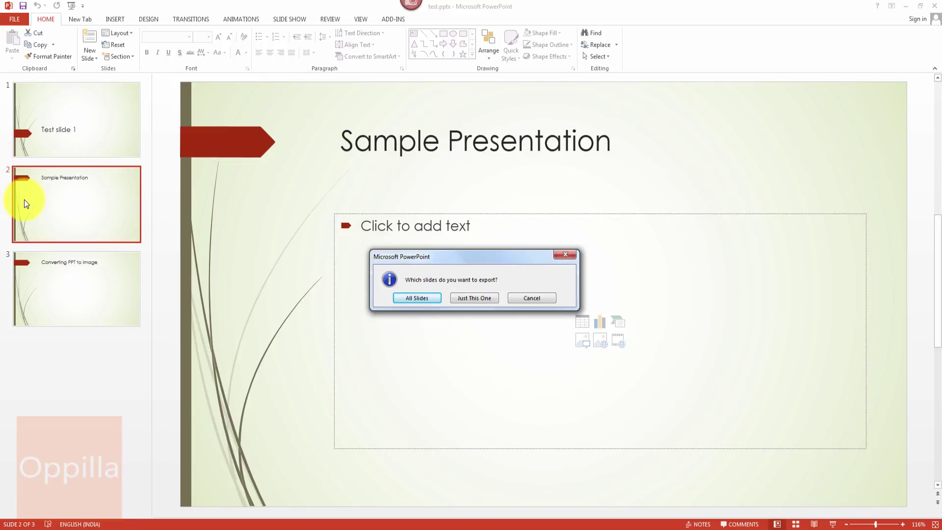
{"action": "left_click", "coordinate": [487, 299]}
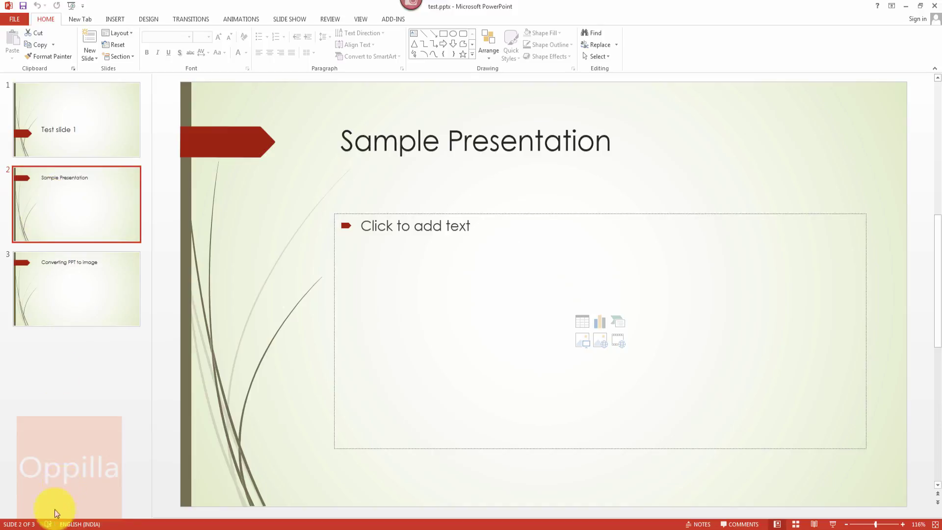
{"action": "mouse_move", "coordinate": [69, 525]}
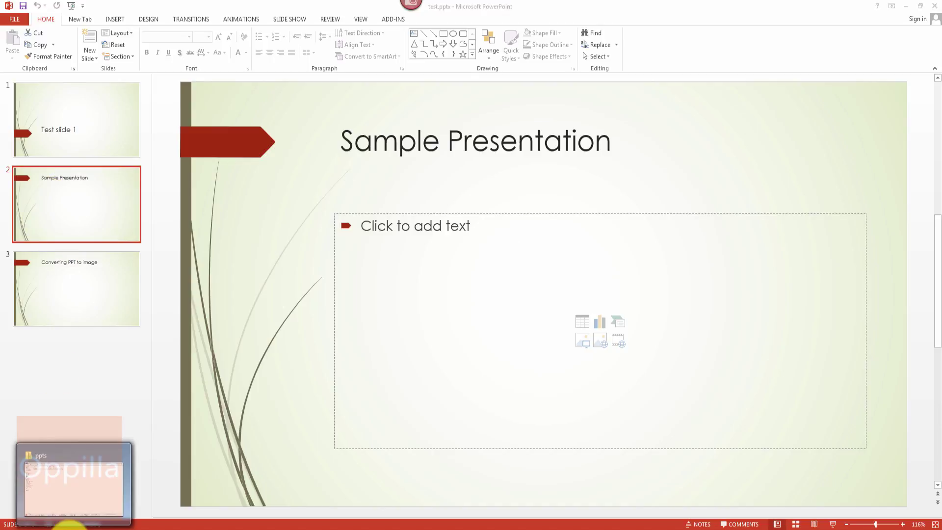
{"action": "left_click", "coordinate": [68, 526]}
{"action": "left_click", "coordinate": [355, 255]}
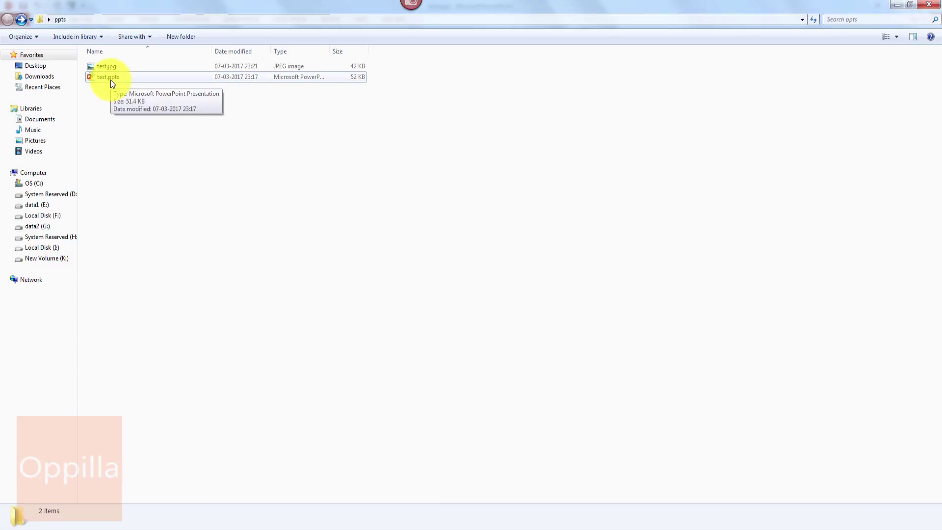
{"action": "left_click", "coordinate": [110, 66]}
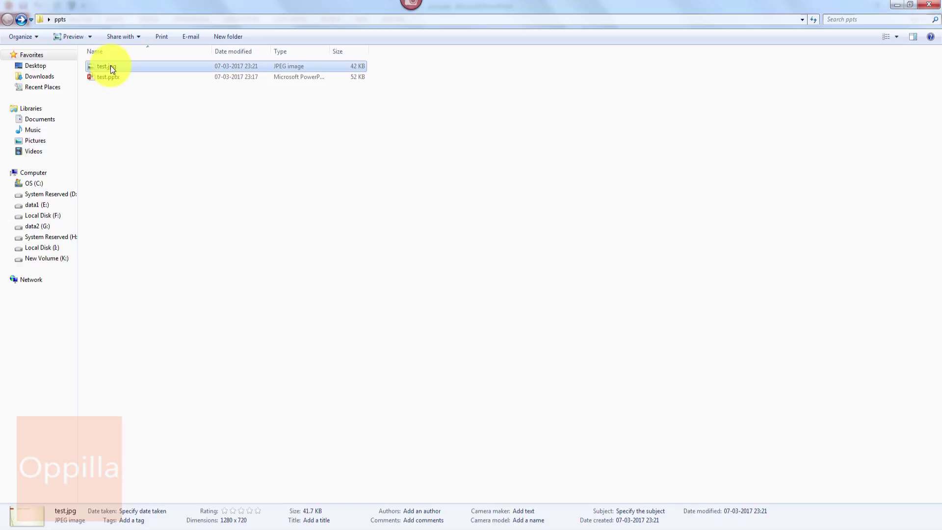
{"action": "double_click", "coordinate": [110, 66]}
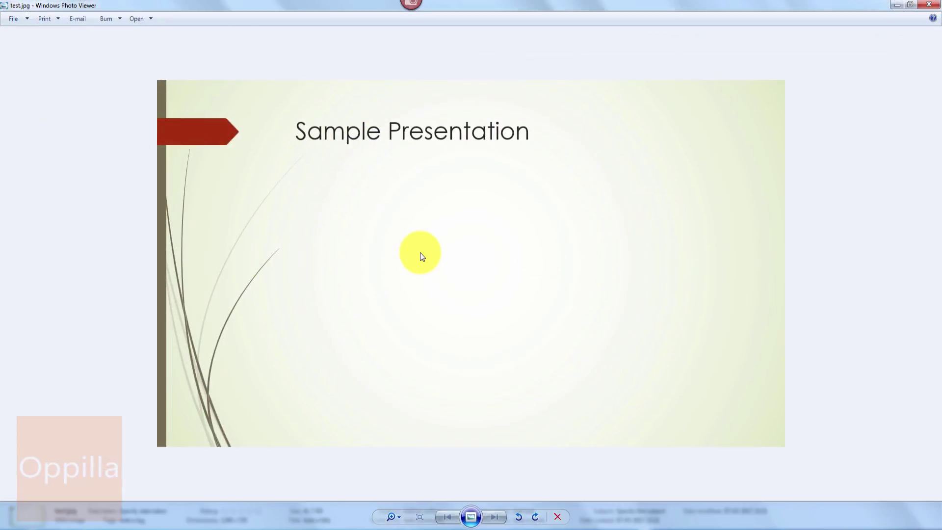
{"action": "scroll", "coordinate": [419, 252], "scroll_direction": "up", "scroll_amount": 3}
{"action": "scroll", "coordinate": [420, 252], "scroll_direction": "down", "scroll_amount": 2}
{"action": "scroll", "coordinate": [420, 252], "scroll_direction": "down", "scroll_amount": 1}
{"action": "scroll", "coordinate": [420, 252], "scroll_direction": "down", "scroll_amount": 1}
{"action": "left_click", "coordinate": [928, 5]}
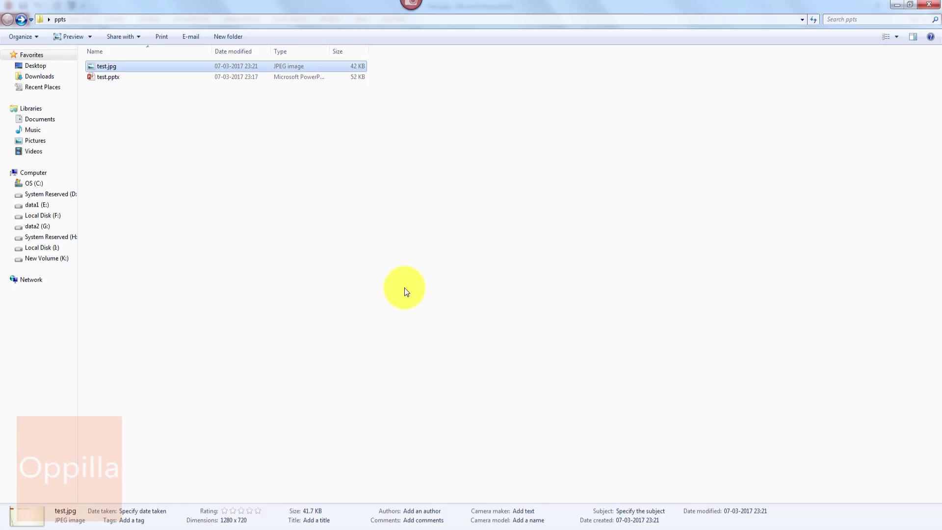
- Return to the test.pptx window and click through the slides back to slide 1
{"action": "left_click", "coordinate": [245, 522]}
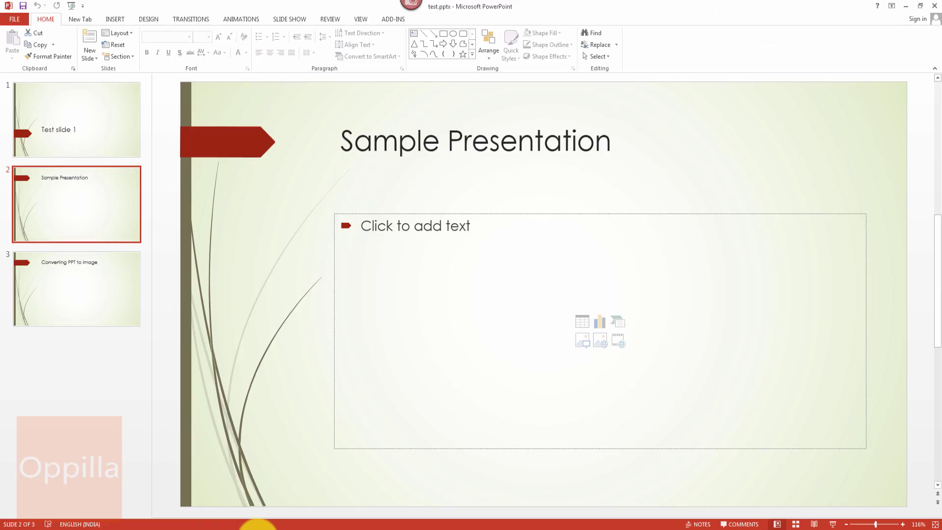
{"action": "left_click", "coordinate": [52, 129]}
{"action": "left_click", "coordinate": [51, 199]}
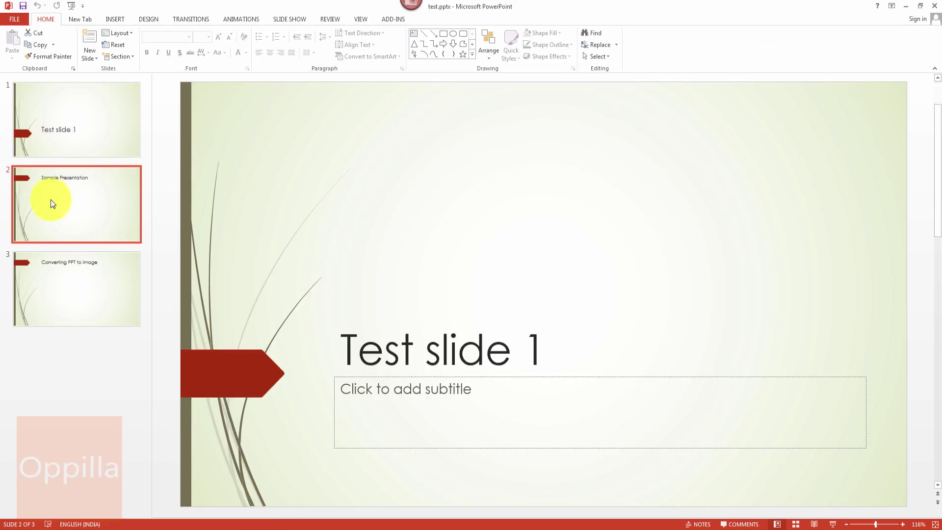
{"action": "left_click", "coordinate": [64, 270]}
{"action": "left_click", "coordinate": [72, 203]}
{"action": "left_click", "coordinate": [87, 110]}
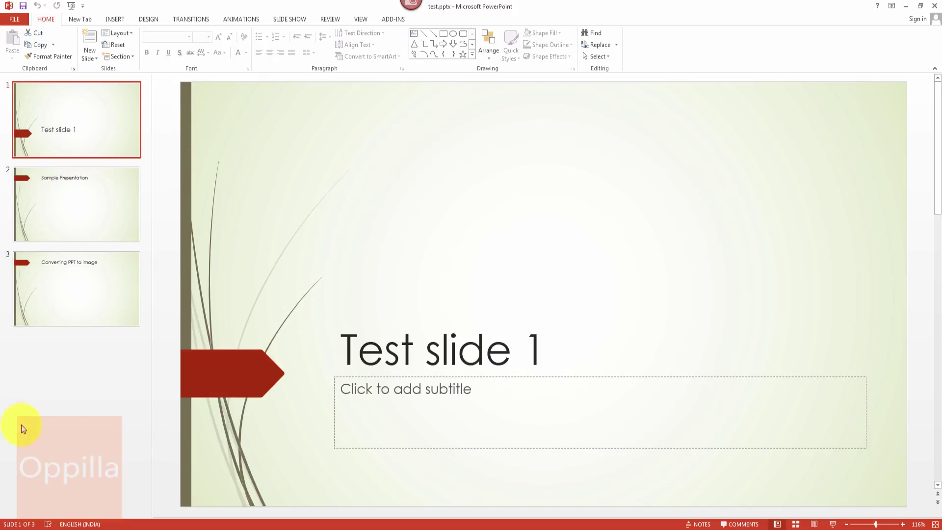
- Choose JPEG File Interchange Format again as the export file type
{"action": "left_click", "coordinate": [17, 18]}
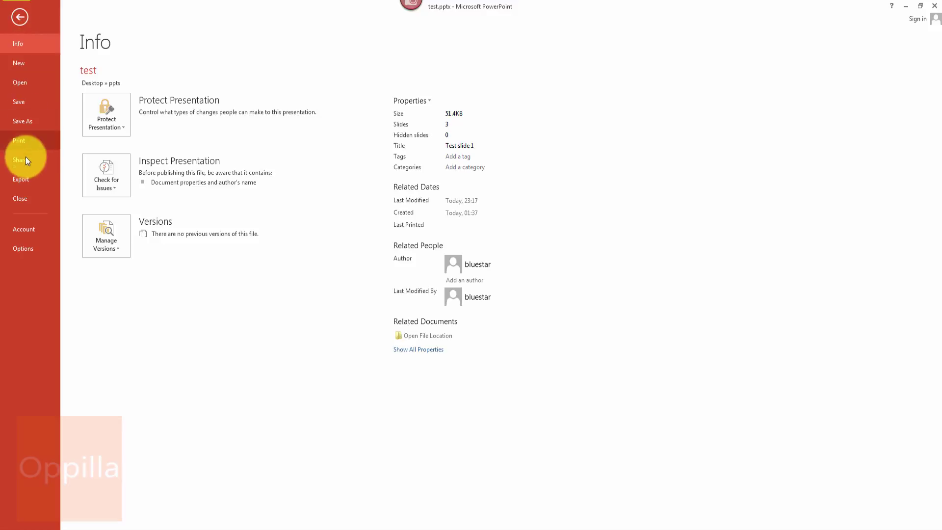
{"action": "left_click", "coordinate": [25, 180]}
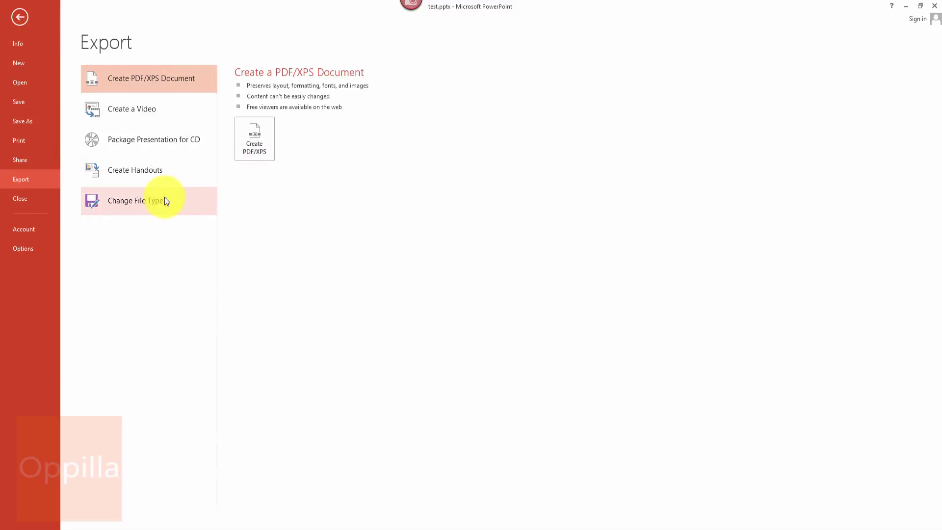
{"action": "left_click", "coordinate": [145, 202]}
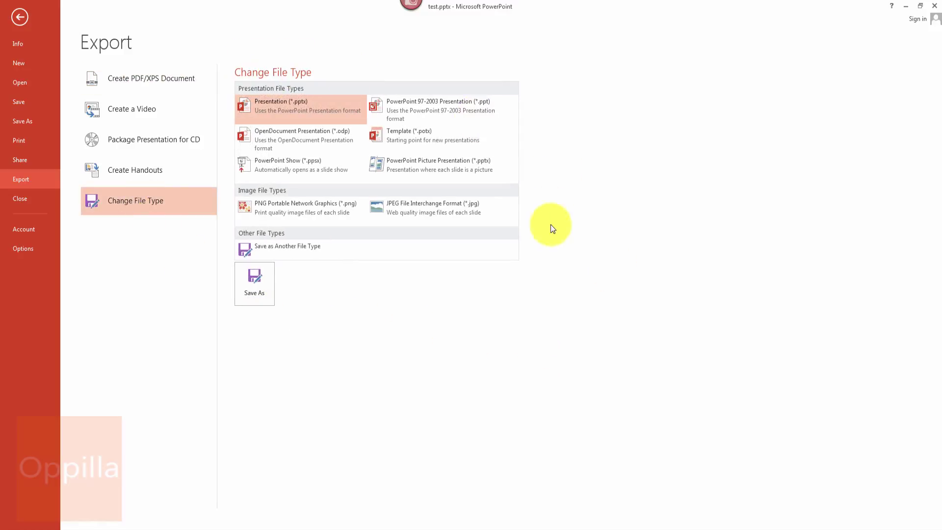
{"action": "left_click", "coordinate": [446, 213]}
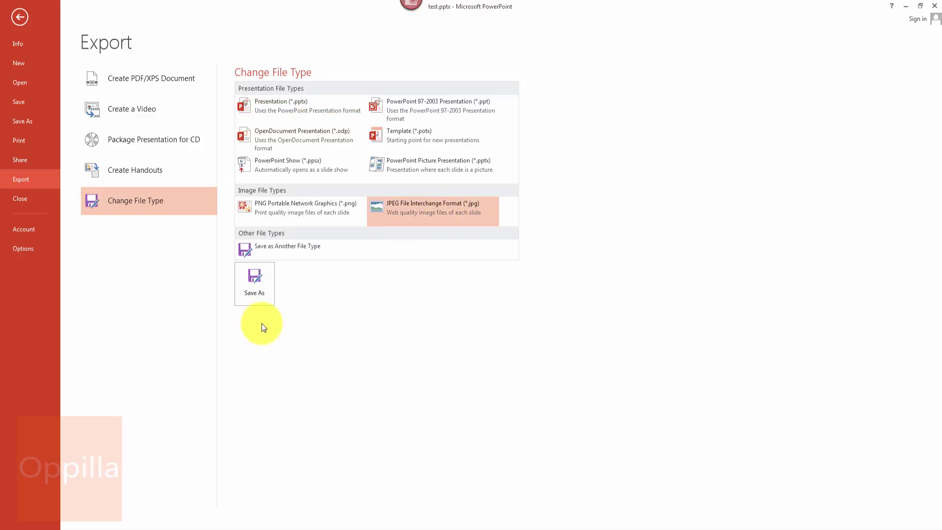
- Save all slides as JPGs named test, replacing the existing test.jpg, then check the ppts folder
{"action": "left_click", "coordinate": [261, 288]}
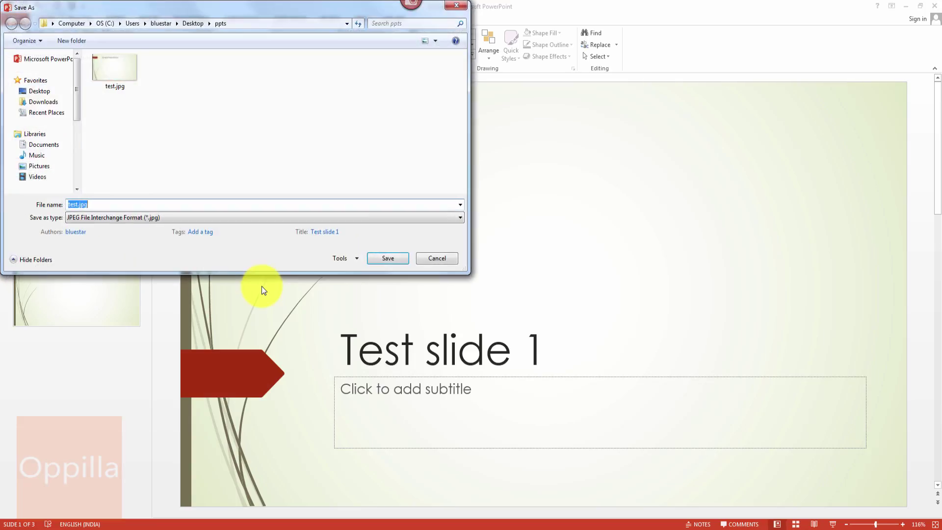
{"action": "left_click", "coordinate": [74, 204]}
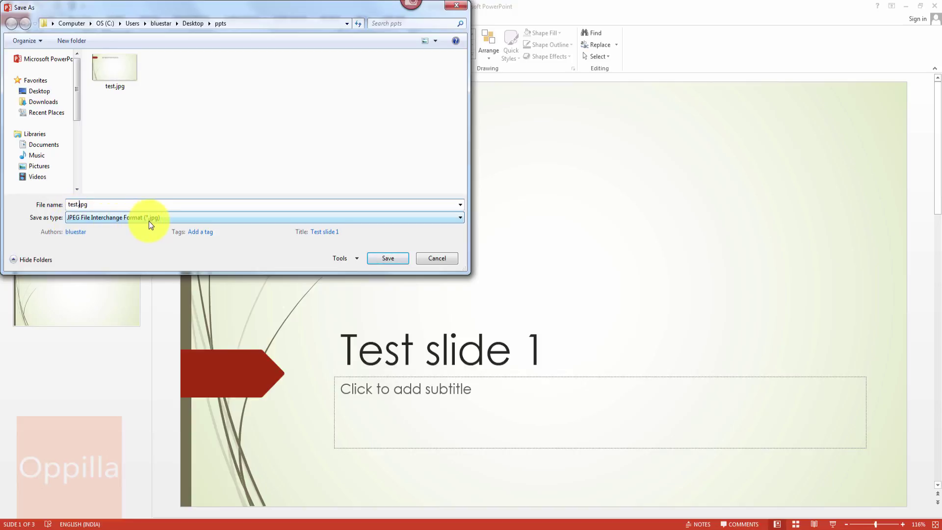
{"action": "left_click", "coordinate": [393, 262]}
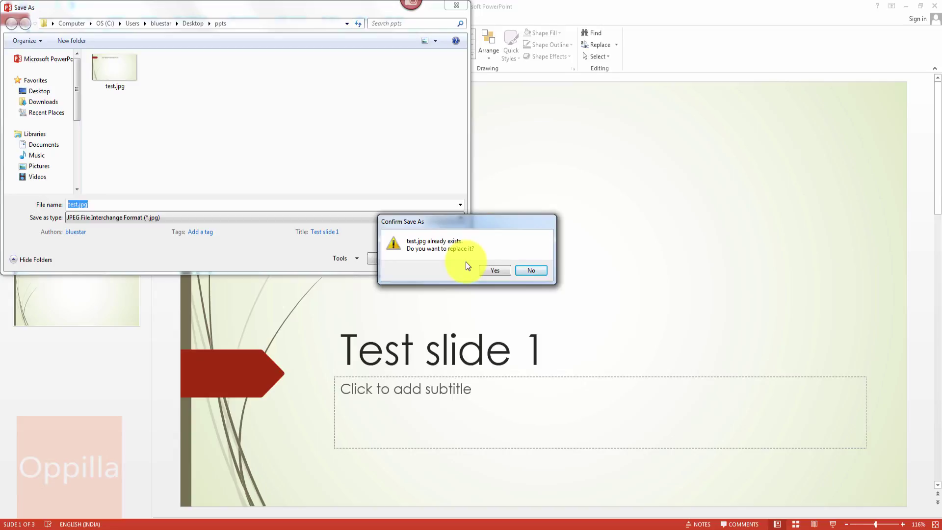
{"action": "left_click", "coordinate": [493, 270]}
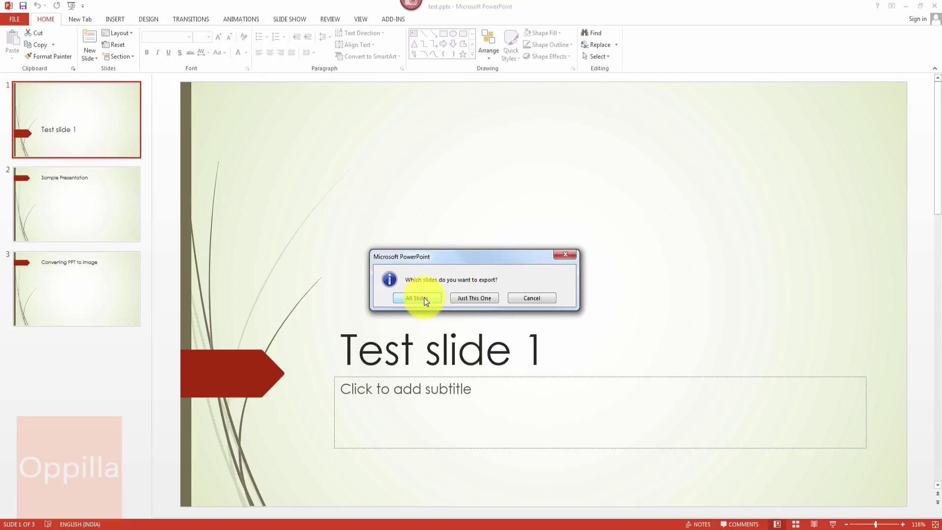
{"action": "left_click", "coordinate": [423, 297]}
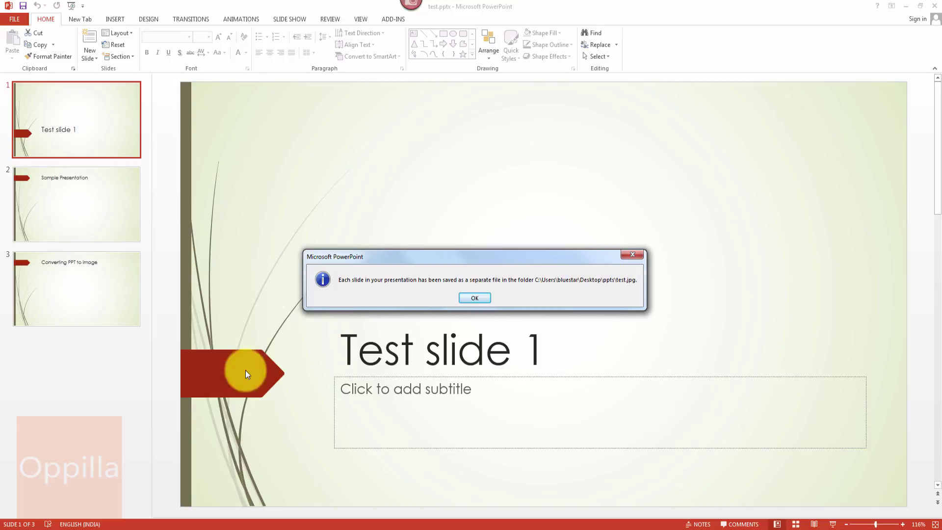
{"action": "left_click", "coordinate": [80, 526]}
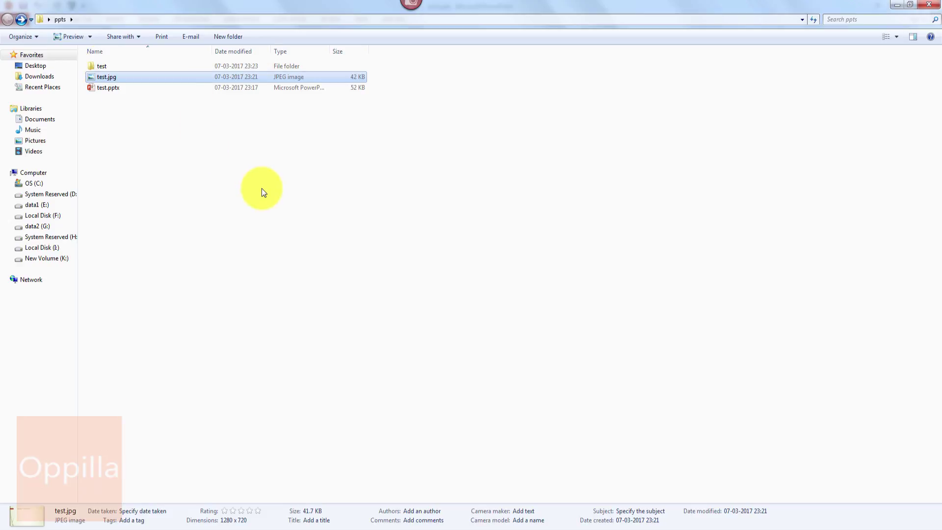
- Open the test folder, preview Slide1.JPG in Photo Viewer, and step to the next slide image
{"action": "double_click", "coordinate": [102, 67]}
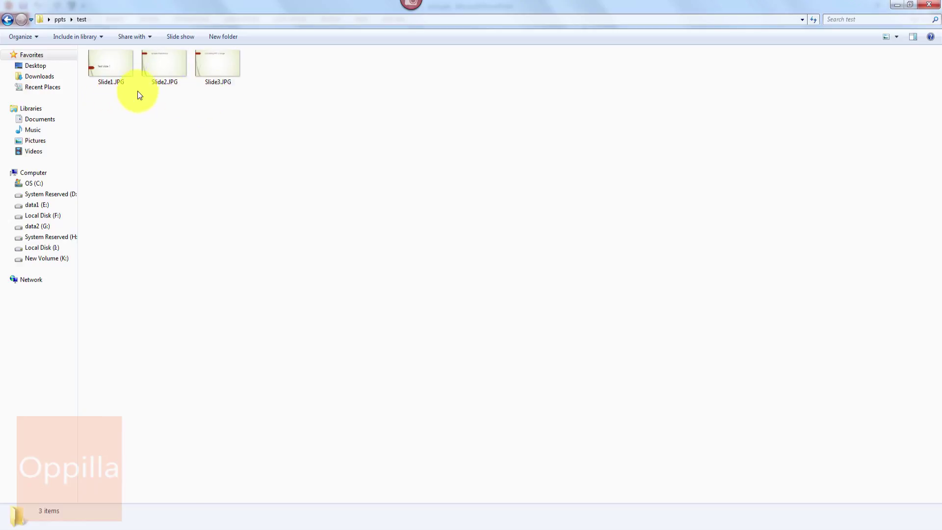
{"action": "right_click", "coordinate": [100, 66]}
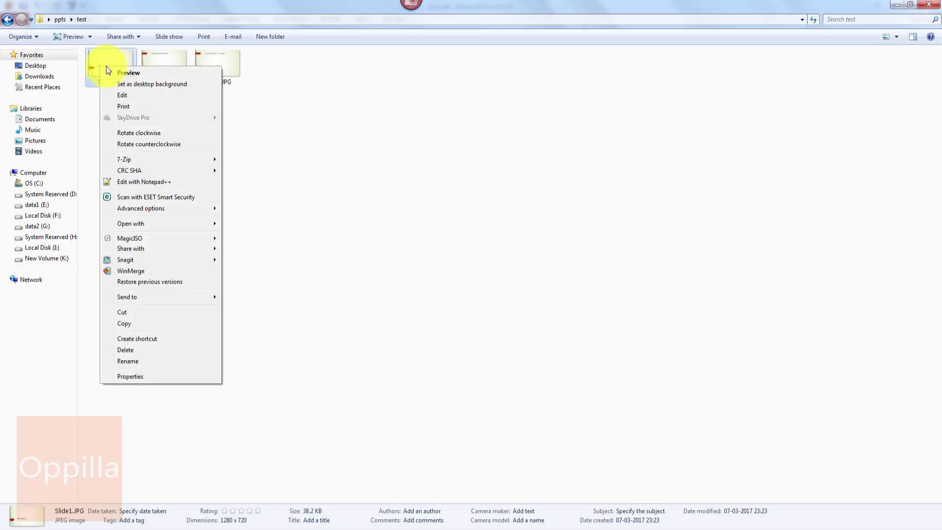
{"action": "left_click", "coordinate": [113, 71]}
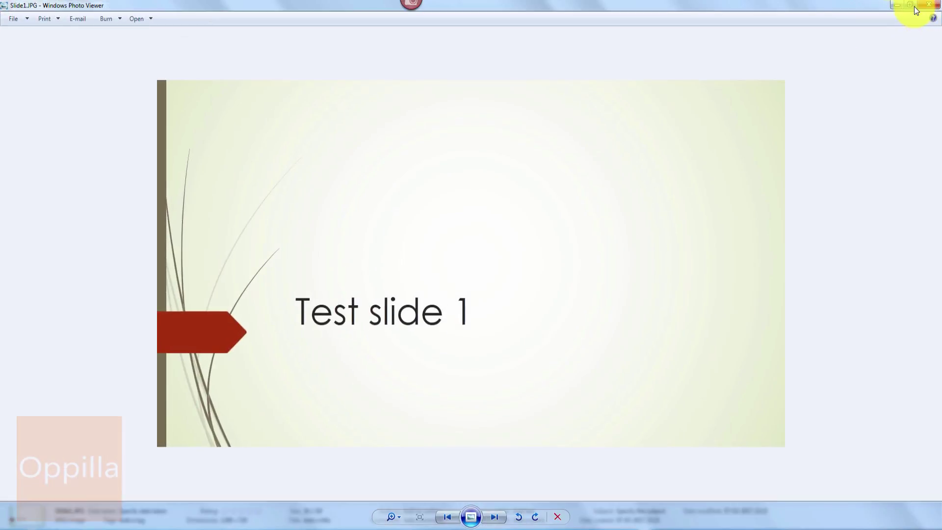
{"action": "left_click", "coordinate": [914, 6]}
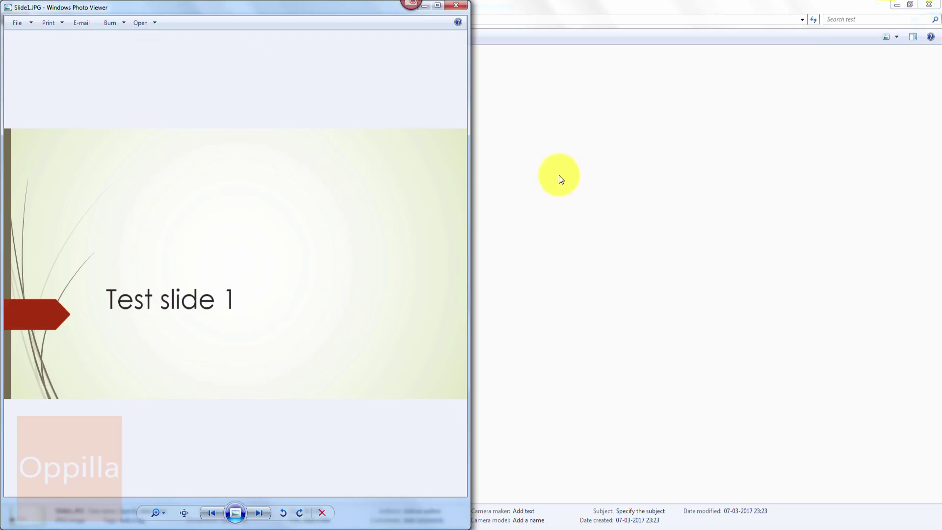
{"action": "left_click", "coordinate": [264, 511]}
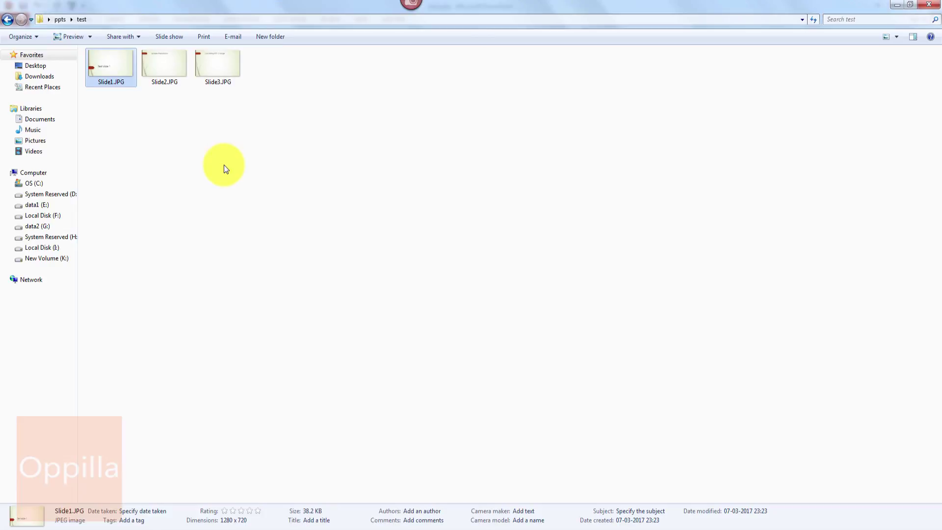